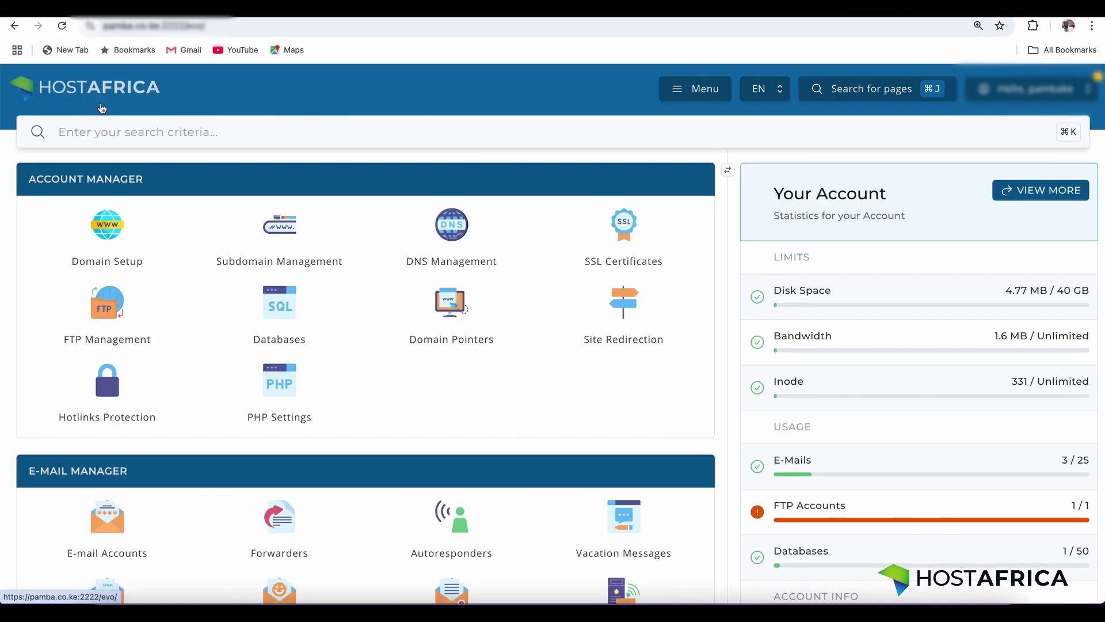
scroll(172, 179, down, 1)
scroll(171, 179, down, 2)
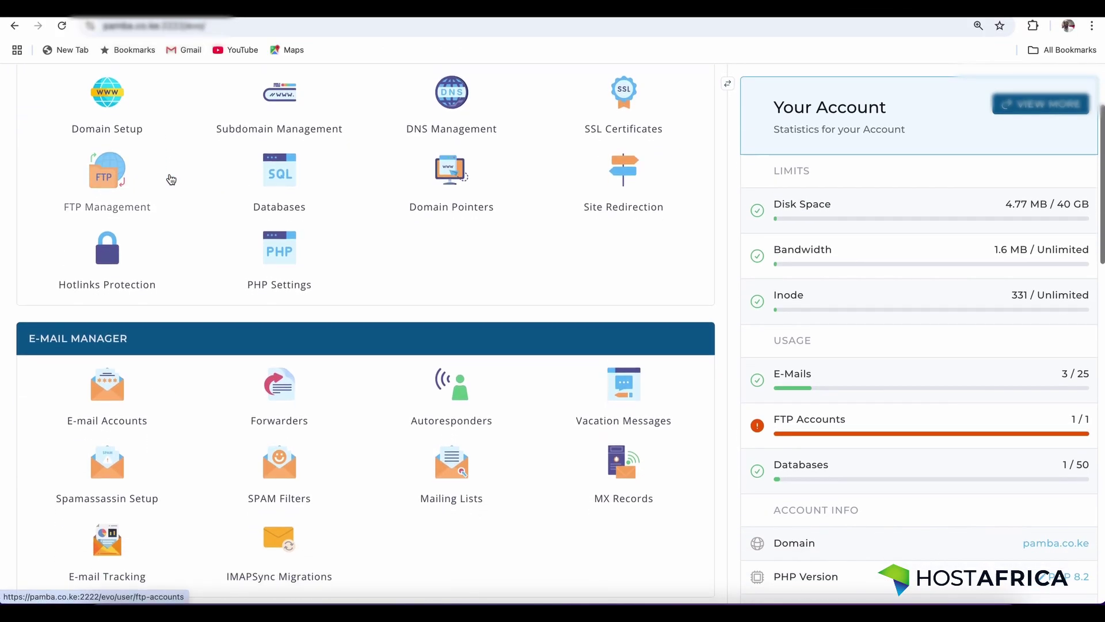
scroll(171, 179, down, 1)
scroll(171, 179, down, 2)
scroll(171, 179, down, 2)
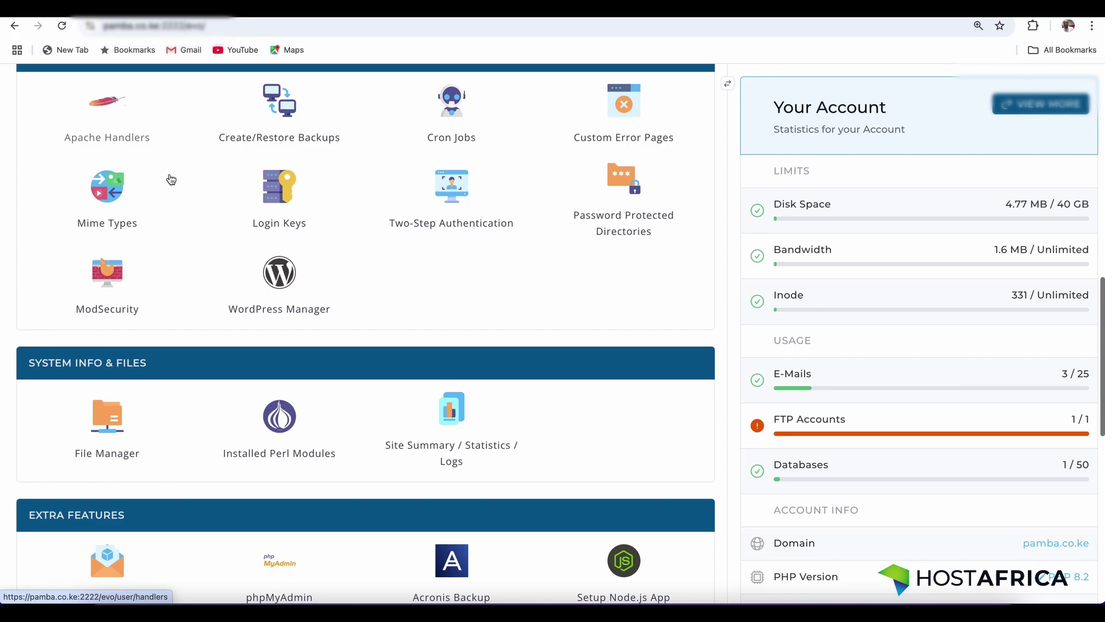
scroll(171, 178, down, 3)
scroll(178, 362, down, 2)
- Launch the Softaculous Auto Installer from DirectAdmin's Extra Features section
click(130, 427)
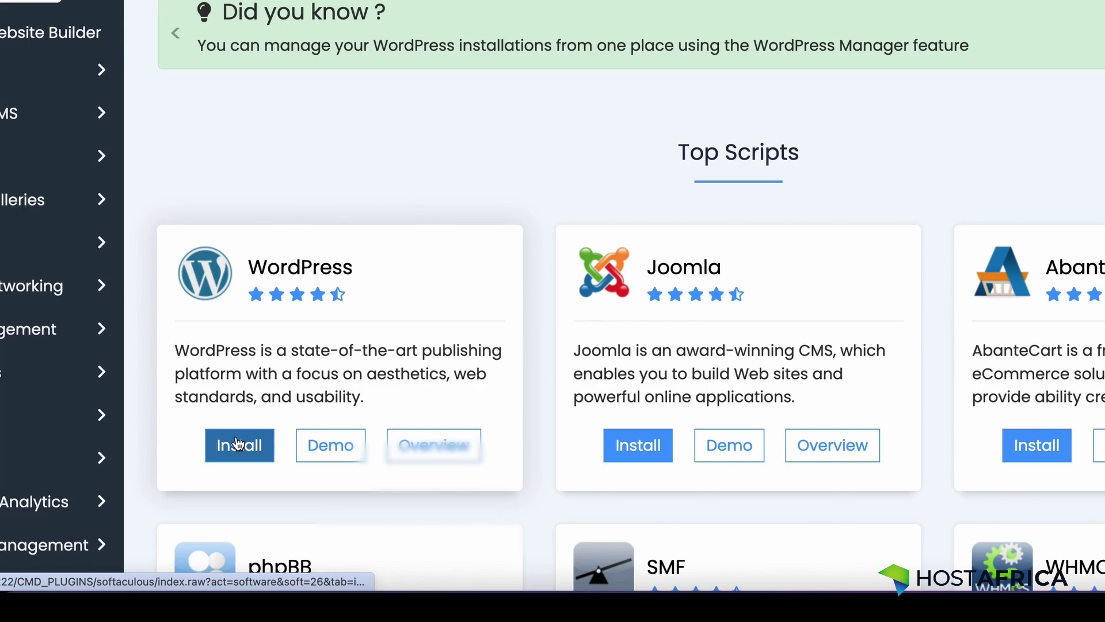
- Set up a WordPress install on the main domain with the In Directory field emptied
click(238, 444)
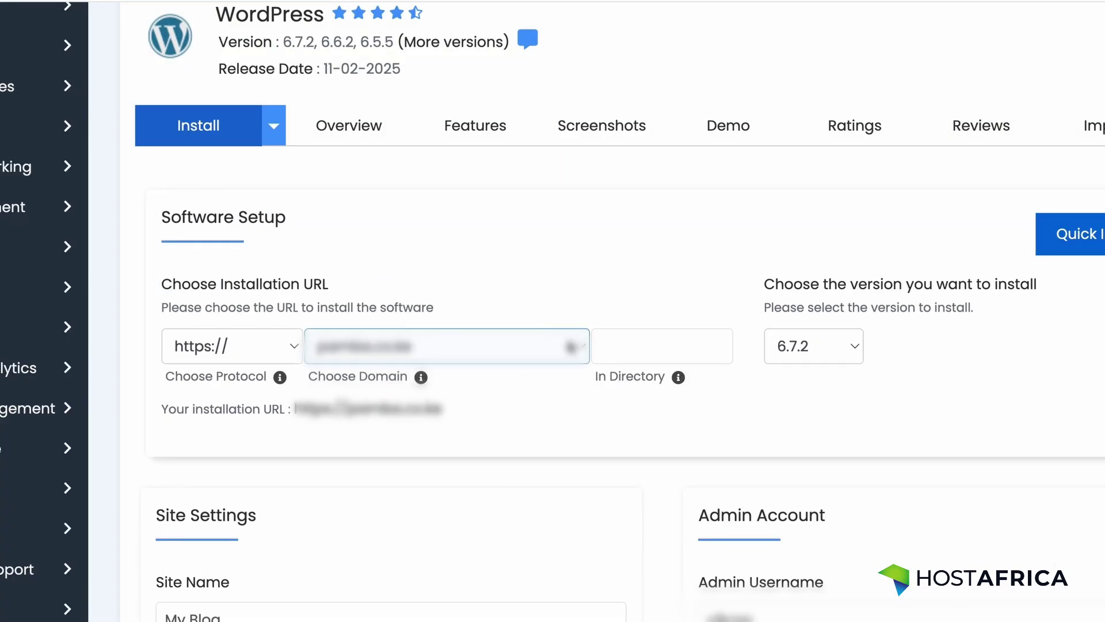
click(570, 347)
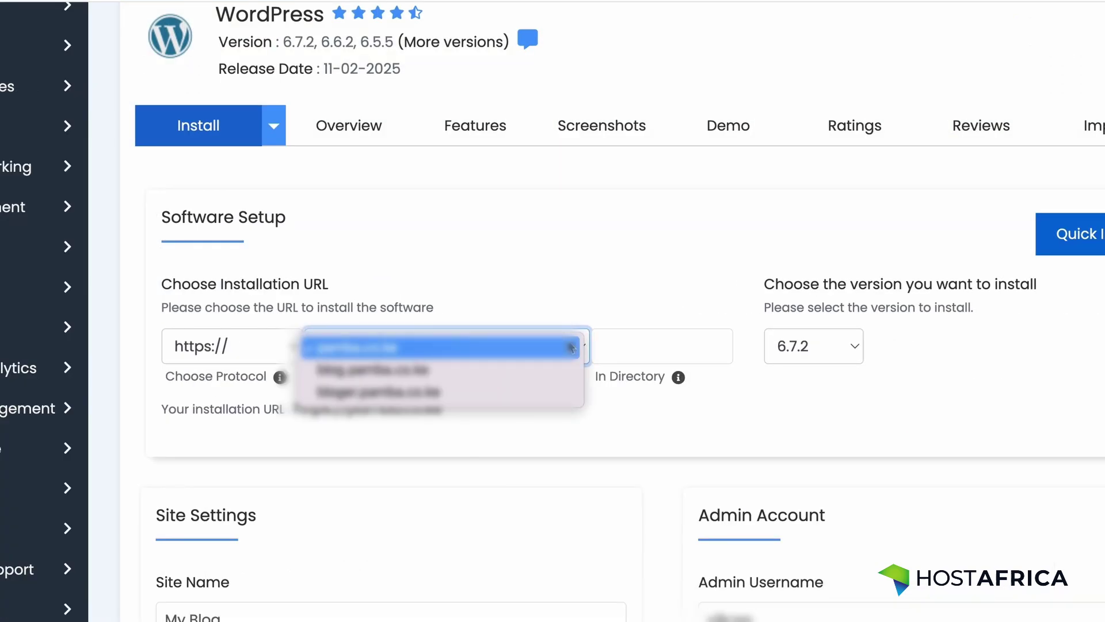
click(606, 355)
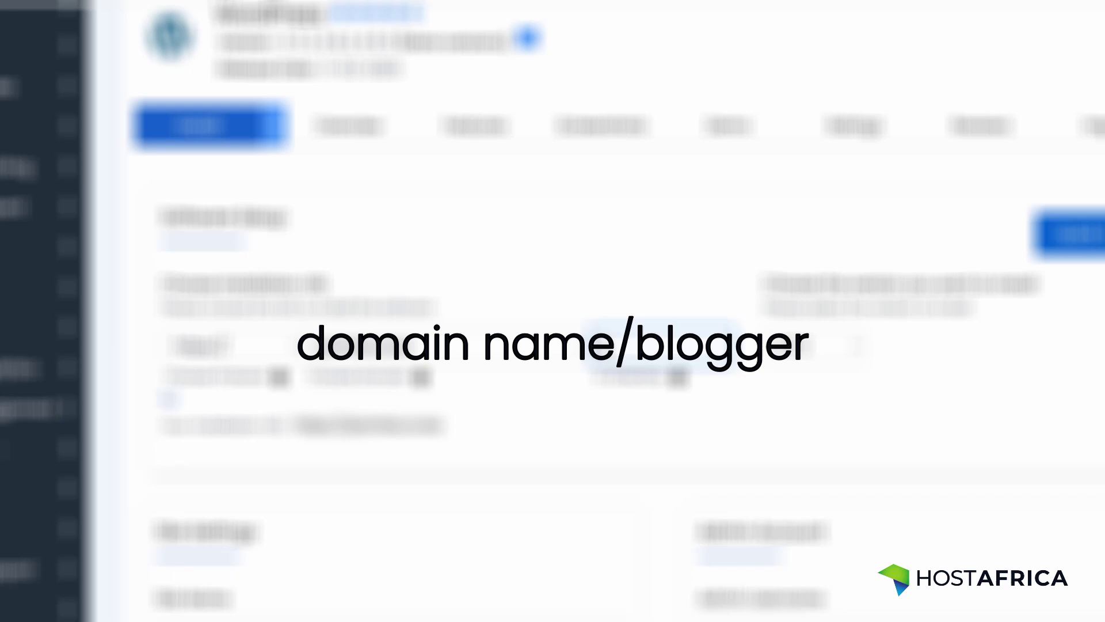
text(b)
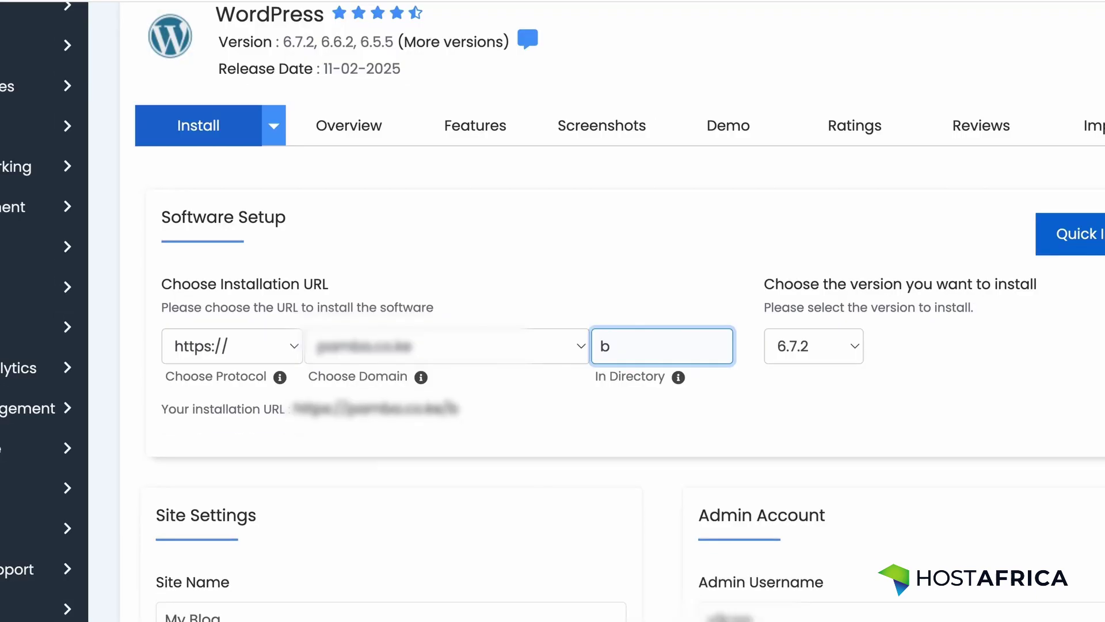
text(llogger)
key(Left)
key(Left)
key(Left)
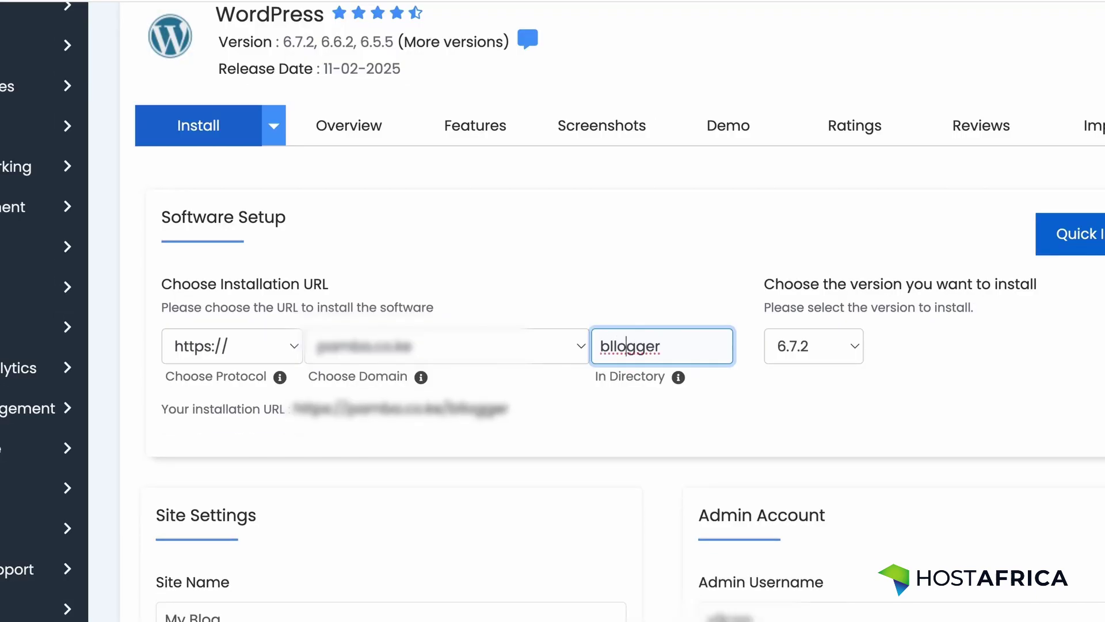
key(Left)
key(BackSpace)
key(BackSpace)
scroll(526, 354, down, 2)
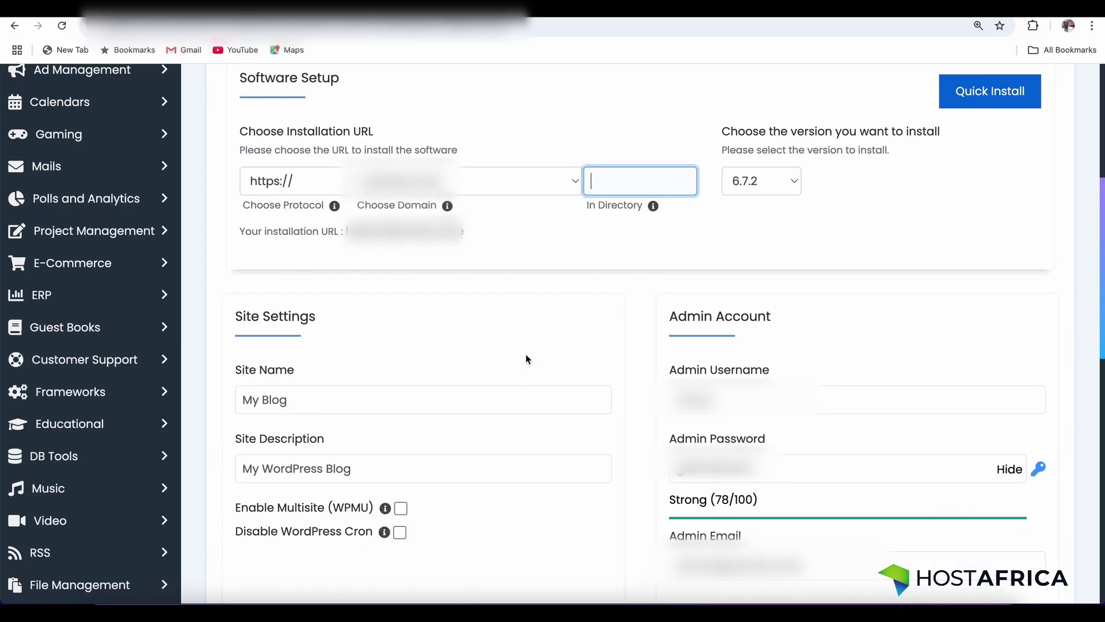
scroll(622, 393, down, 15)
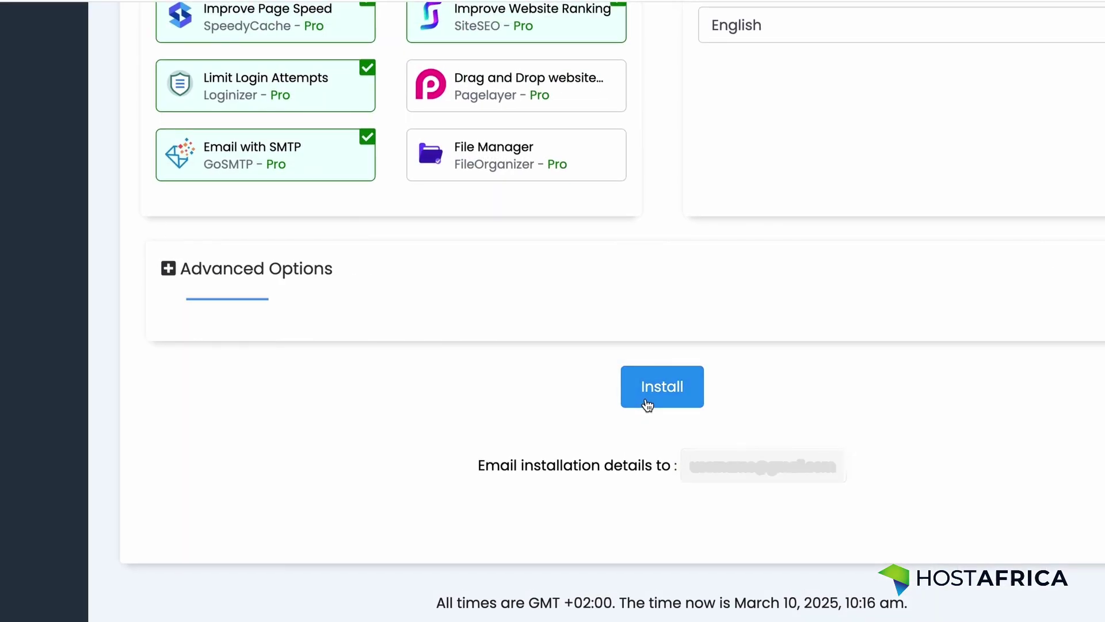
- Run the WordPress installation and highlight the administrative URL on the success page
click(644, 406)
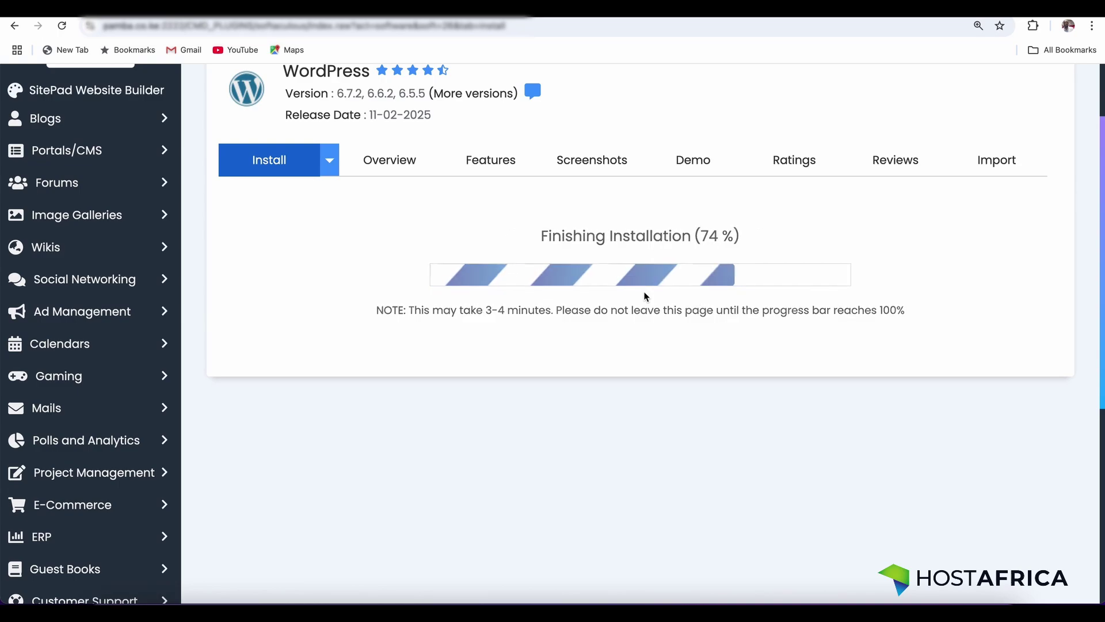
scroll(235, 229, down, 1)
drag(235, 230, 444, 231)
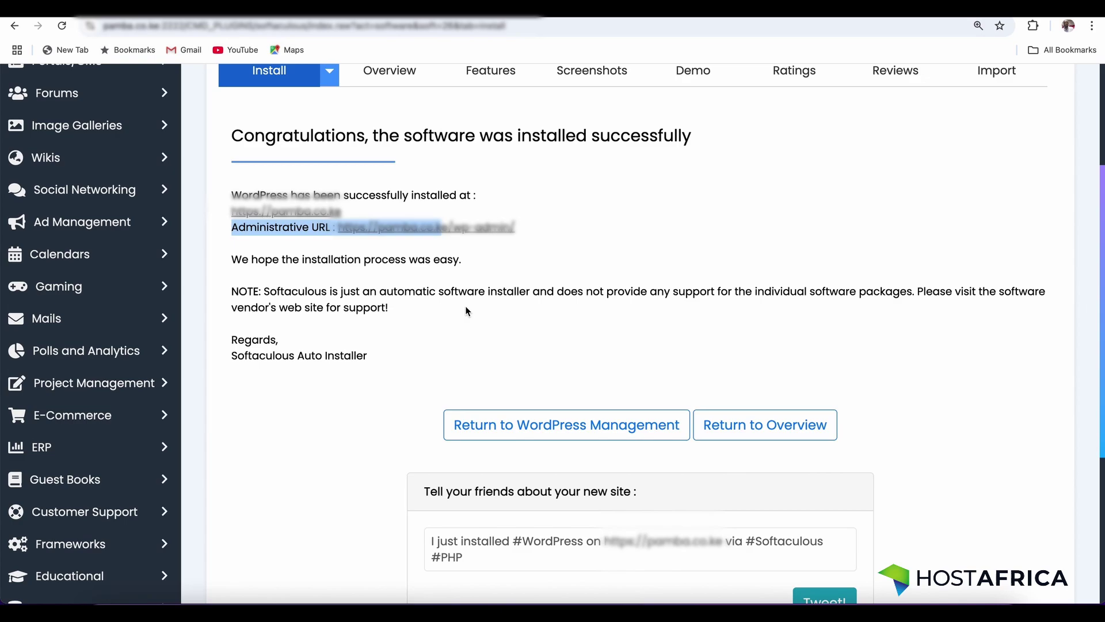
scroll(466, 310, down, 1)
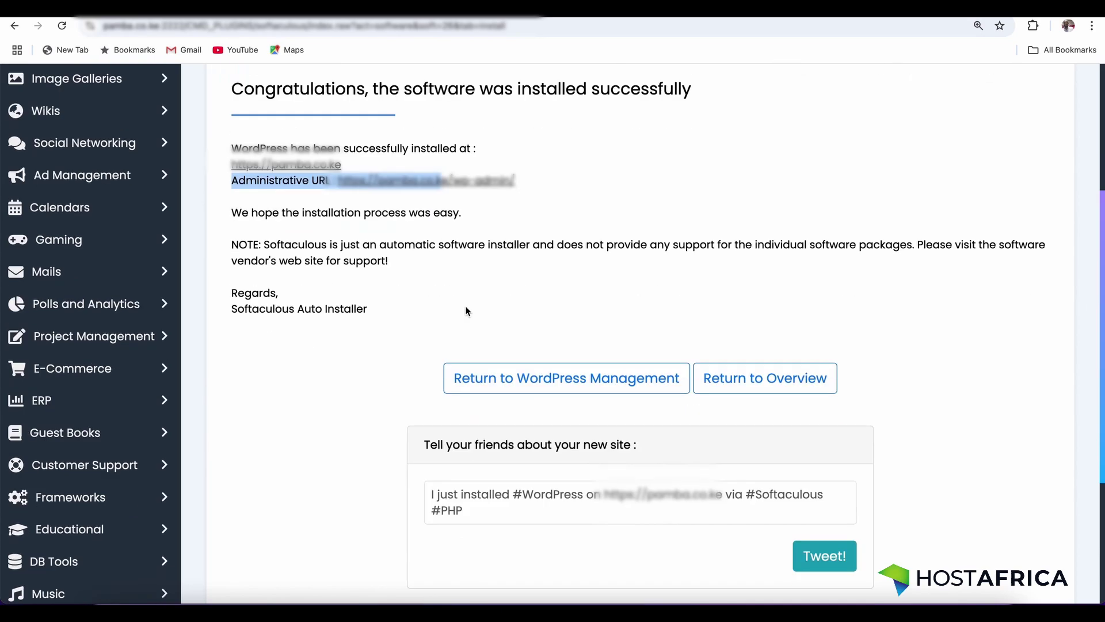